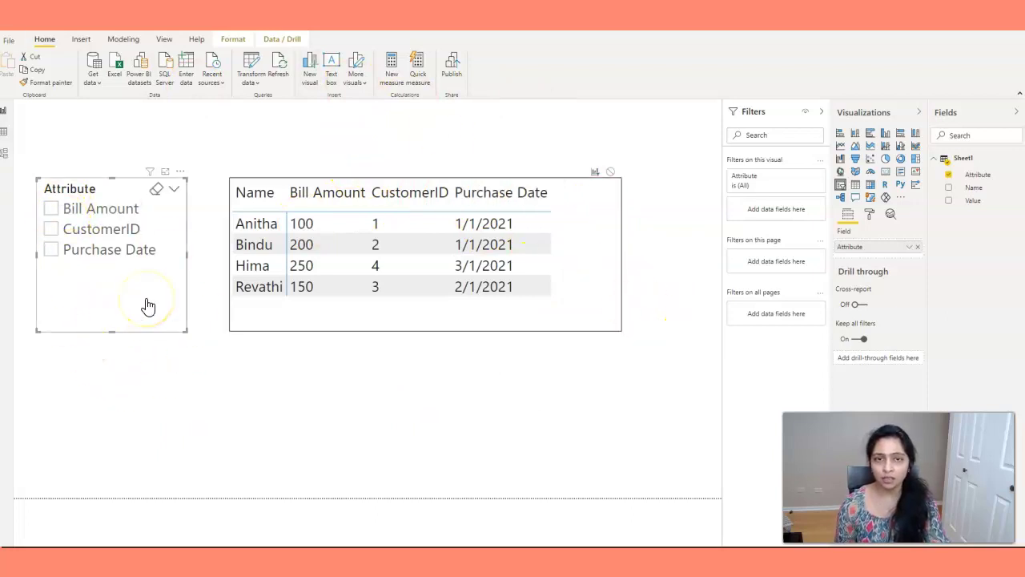
- Test the slicer by showing Bill Amount, CustomerID, Purchase Date, then CustomerID with Purchase Date, then clearing it
left_click(51, 210)
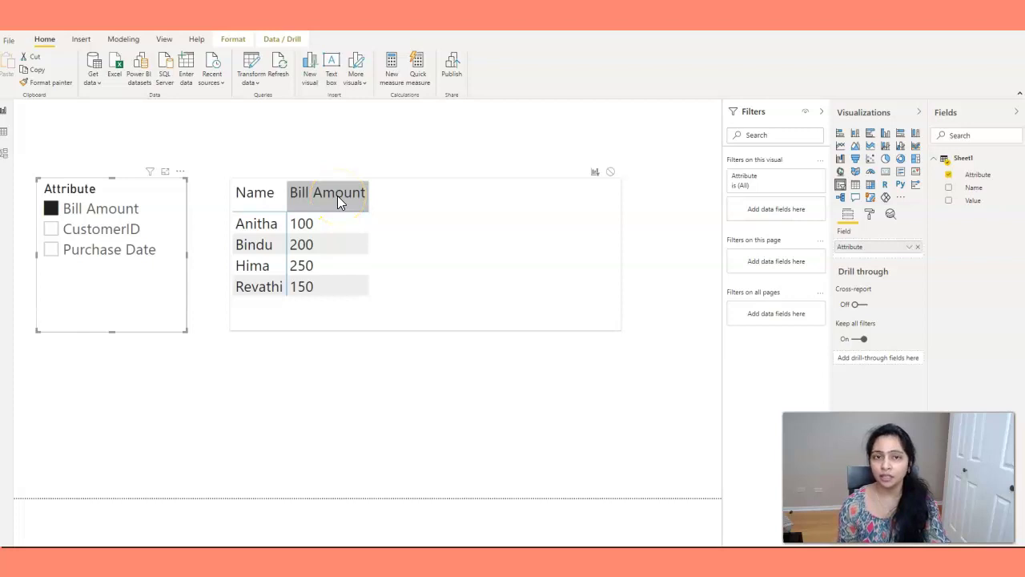
left_click(51, 229)
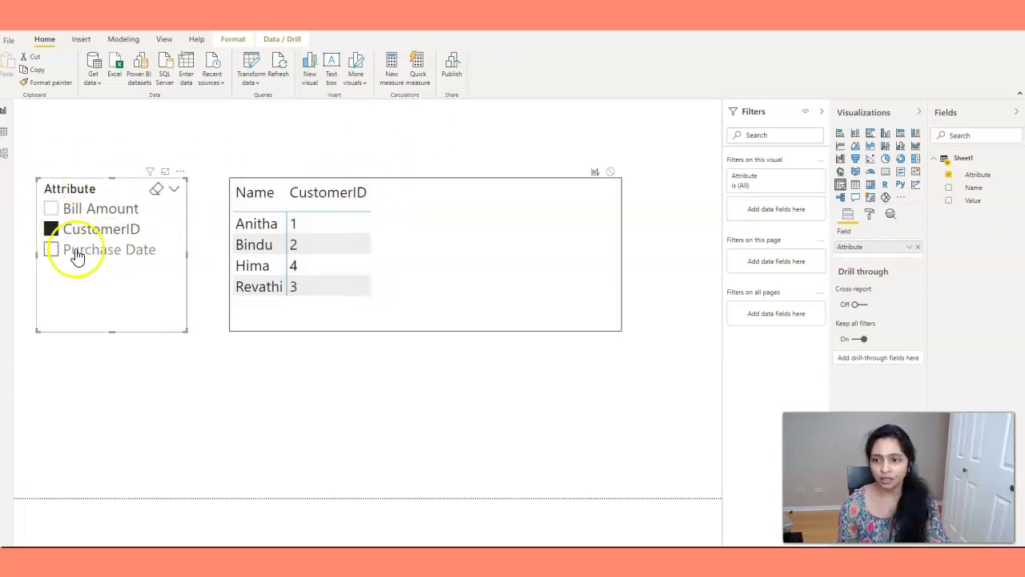
left_click(50, 251)
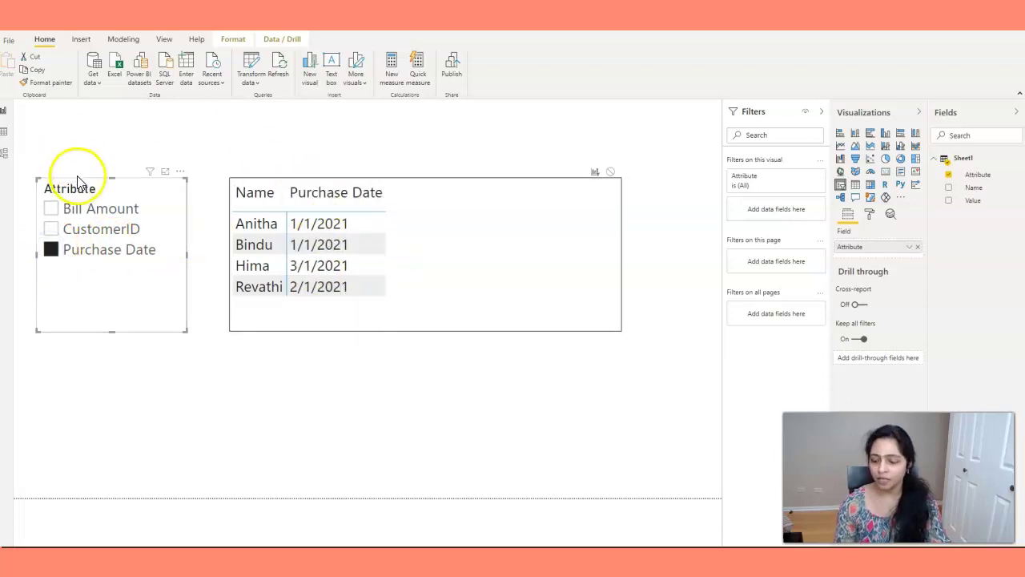
left_click(50, 231, "ctrl")
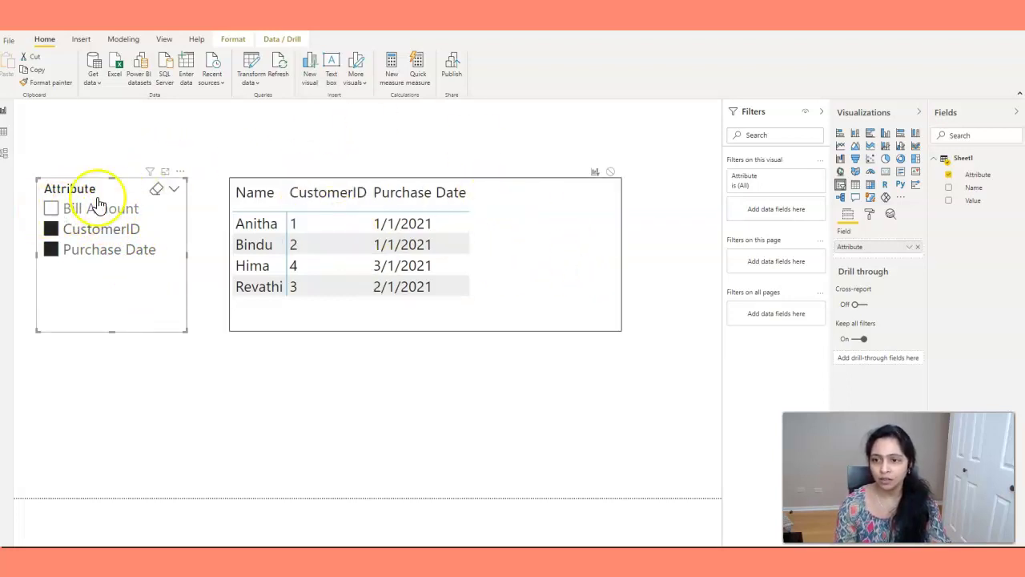
left_click(159, 189)
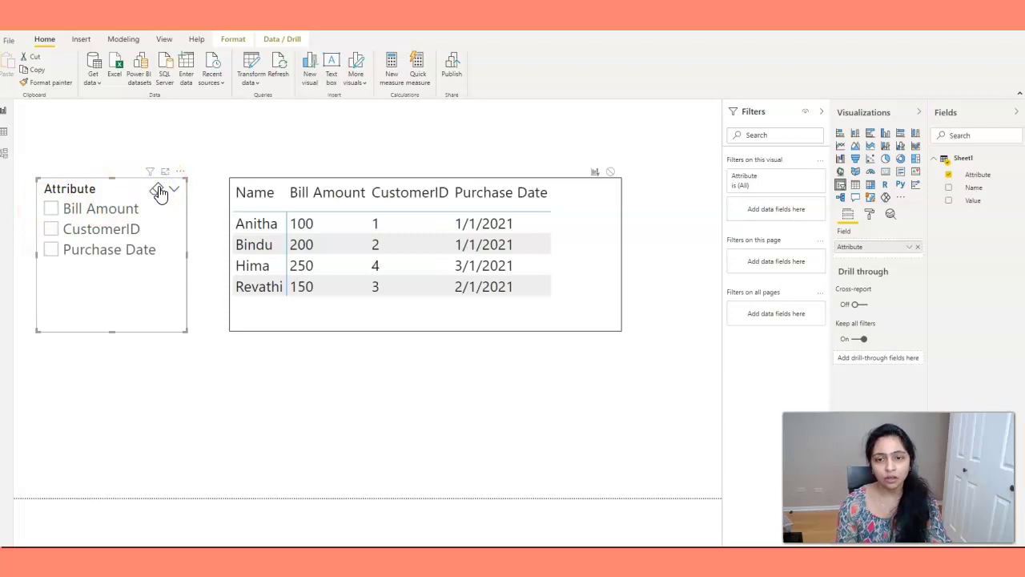
- Open the Sheet1 table in Power Query Editor via Edit query
left_click(630, 267)
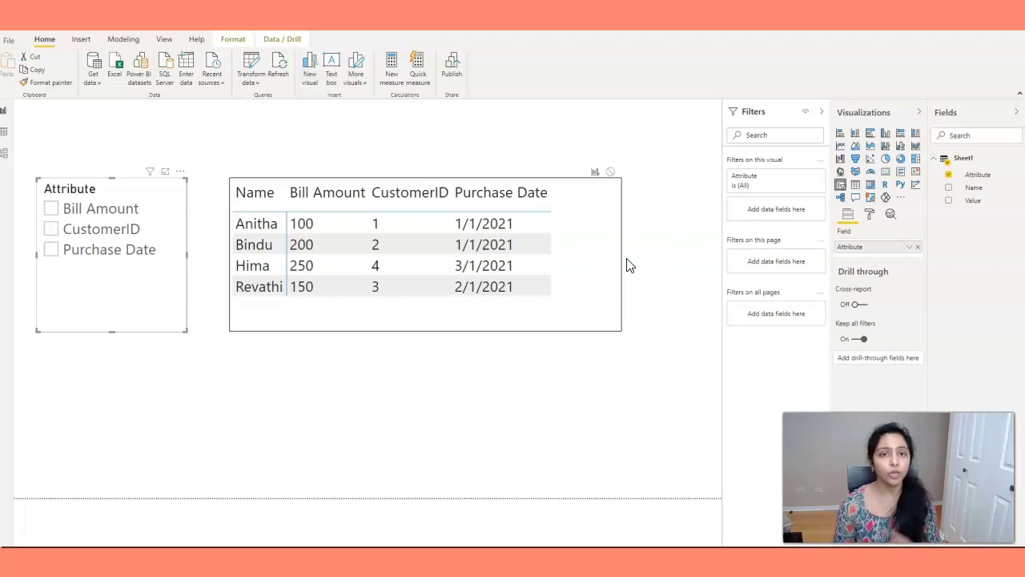
left_click(59, 419)
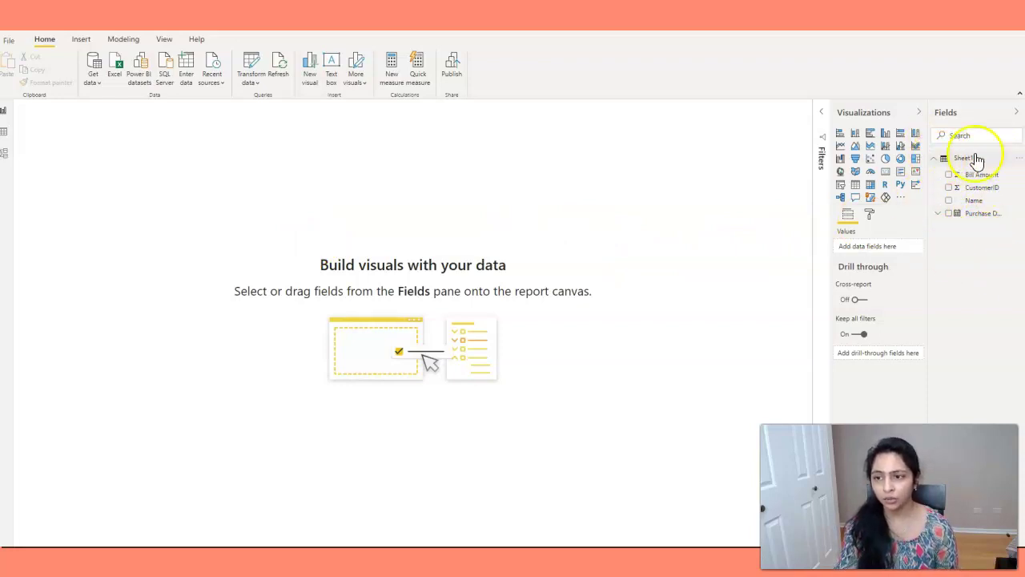
right_click(1013, 160)
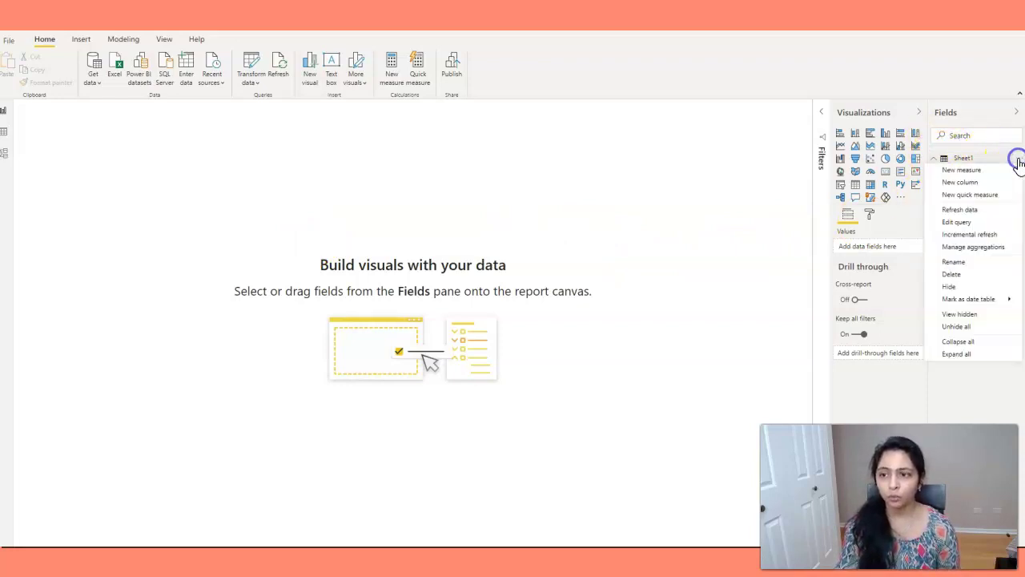
left_click(973, 221)
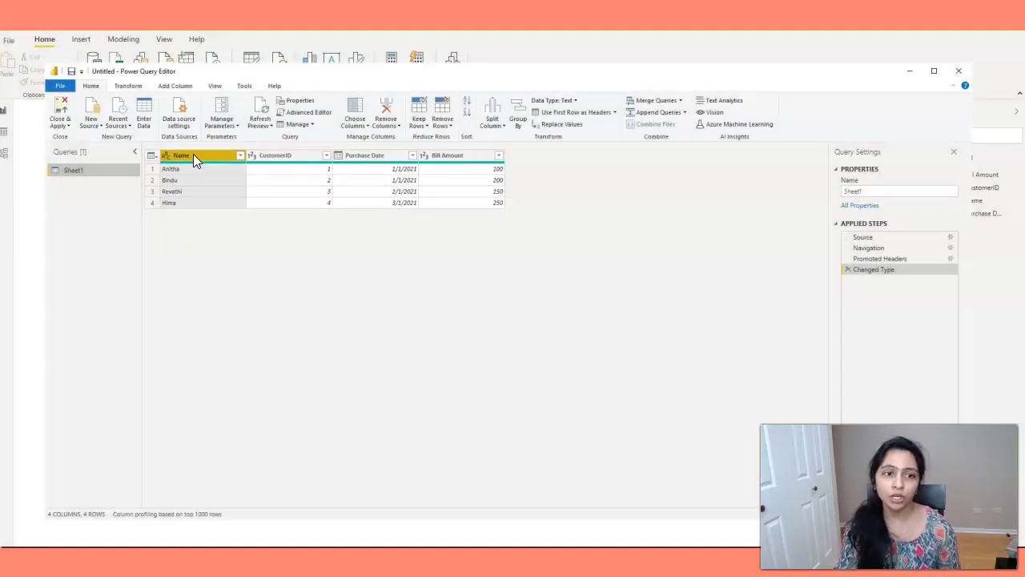
- Unpivot every column except Name and rename Attribute to 'COlumn TO be Selected'
right_click(193, 154)
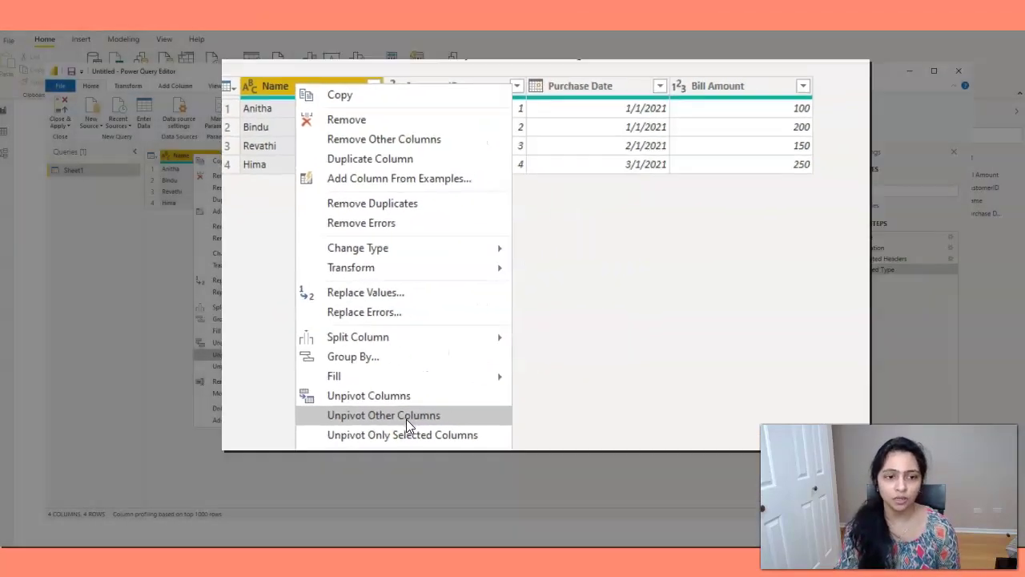
left_click(521, 469)
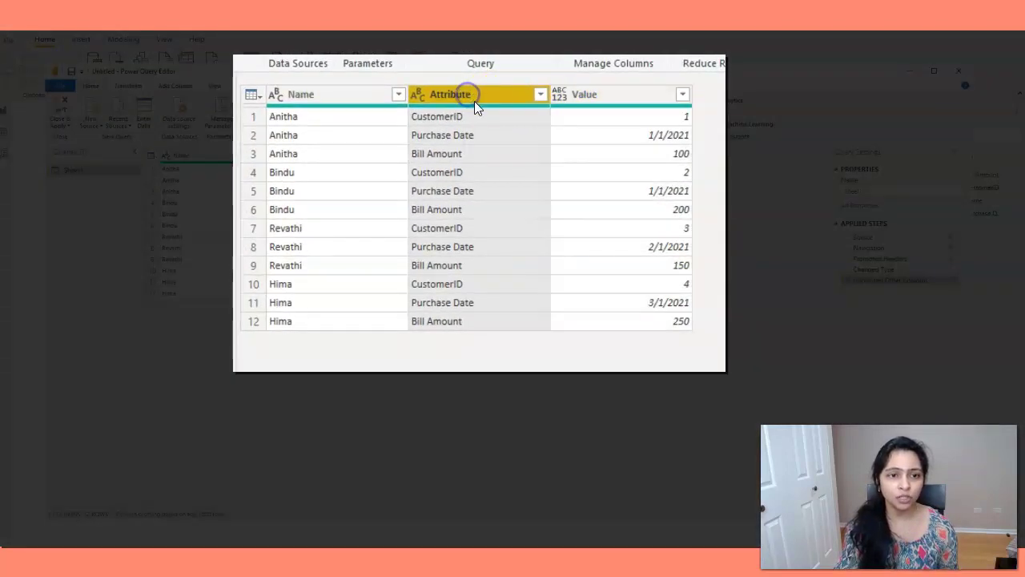
double_click(472, 97)
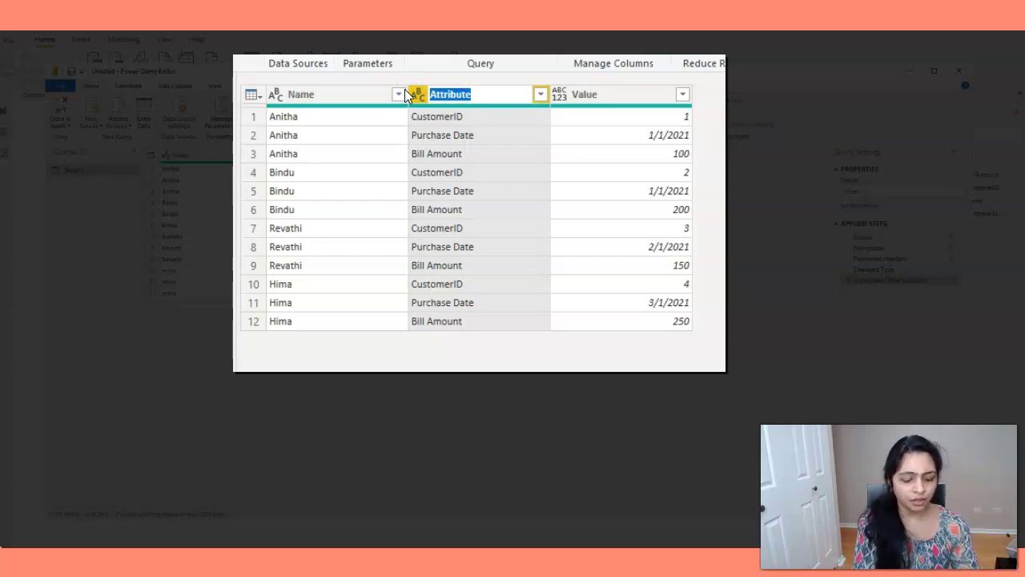
type("C")
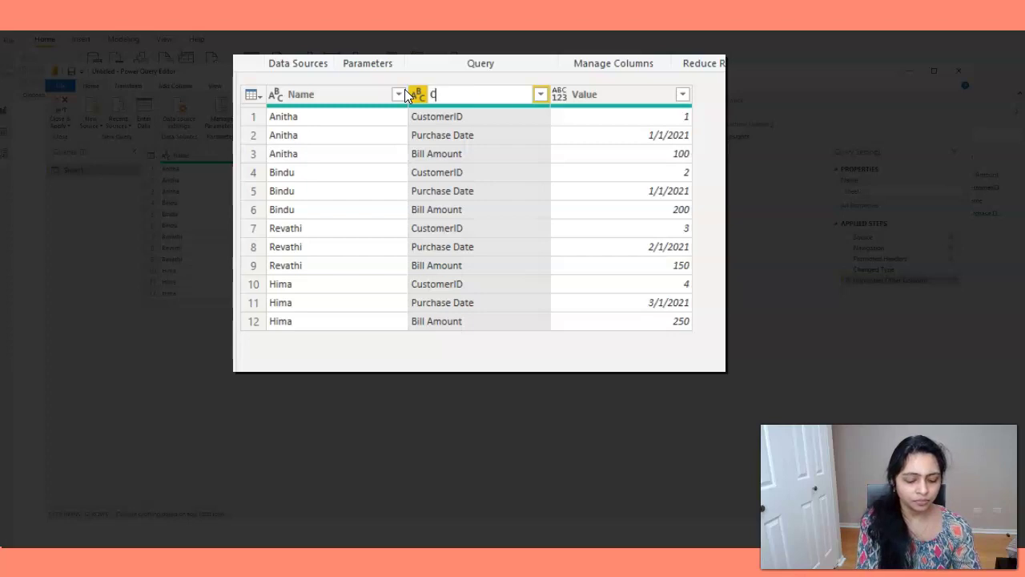
type("Olumn ")
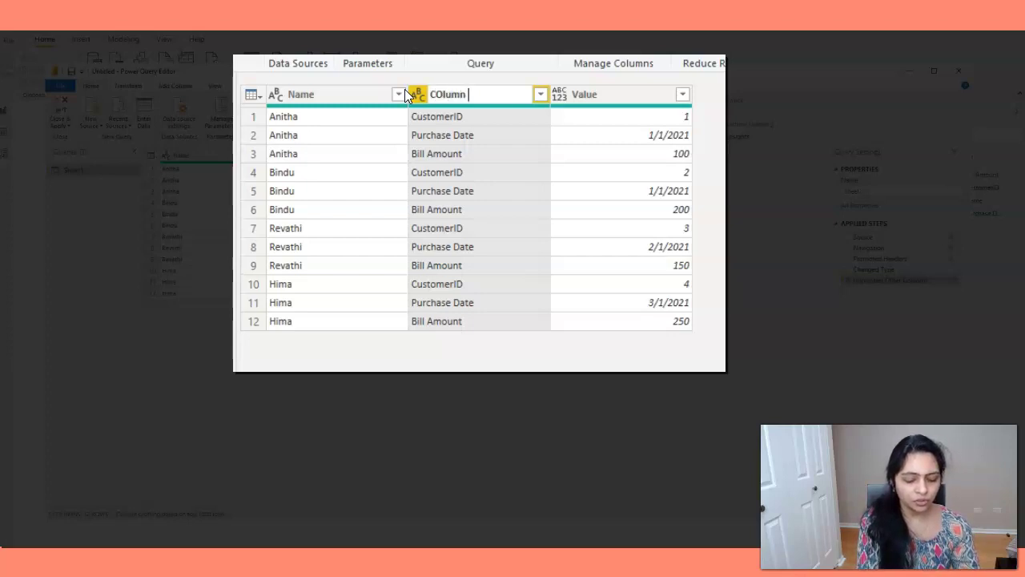
type("TO be Selected")
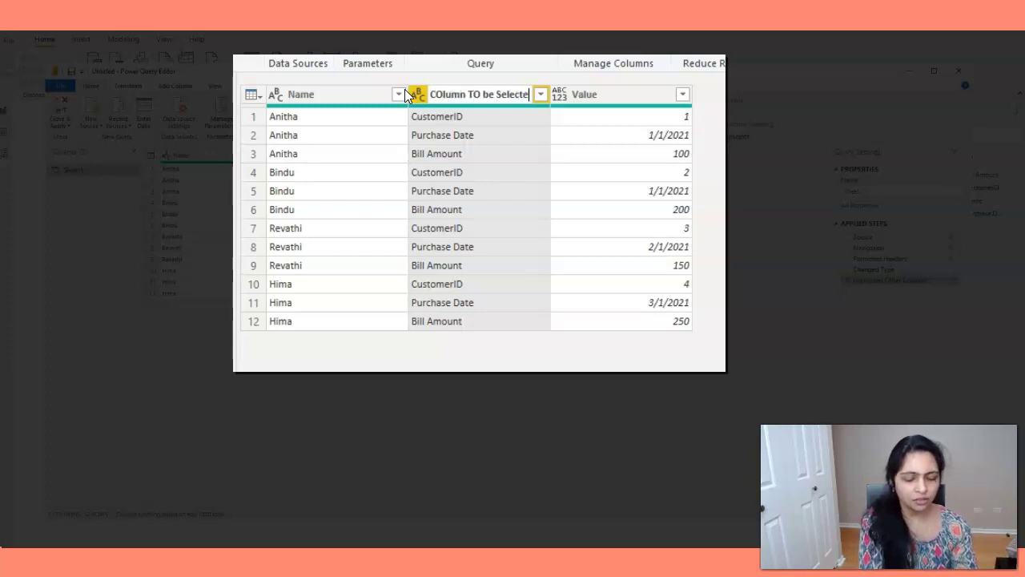
key("Return")
left_click(292, 406)
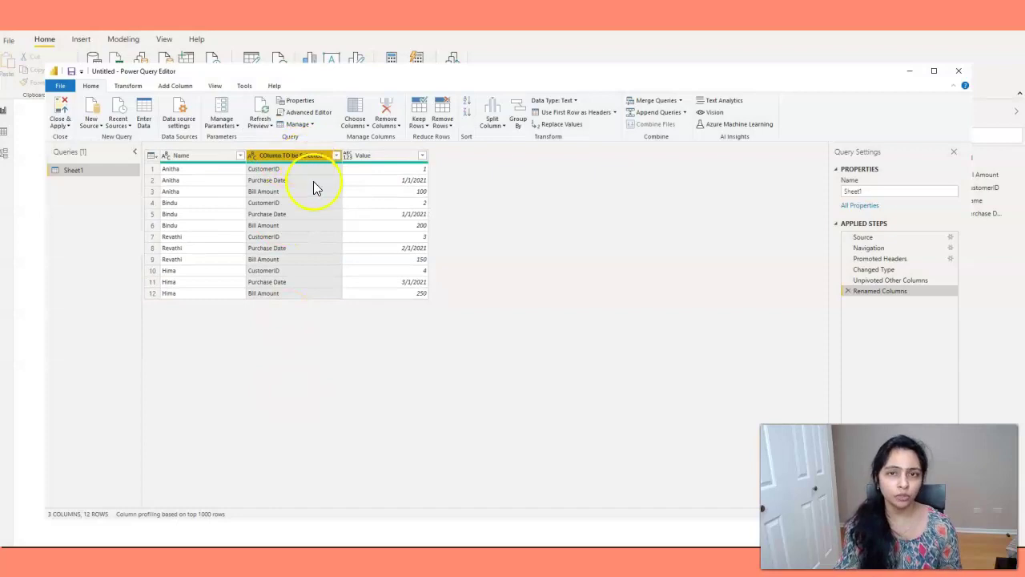
- Apply the query changes and add a slicer on 'COlumn TO be Selected', nudged slightly down and right
left_click(58, 114)
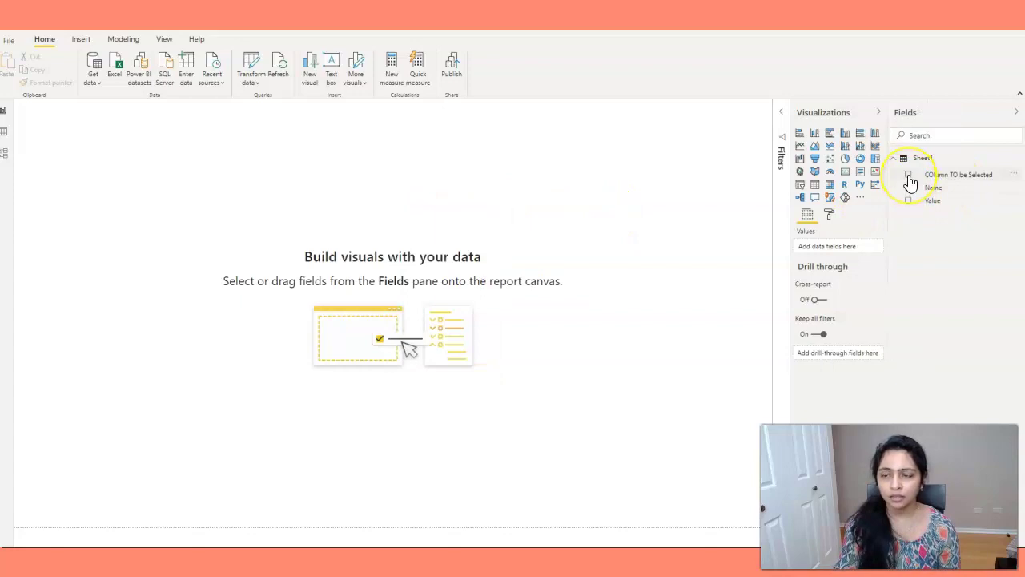
left_click(908, 176)
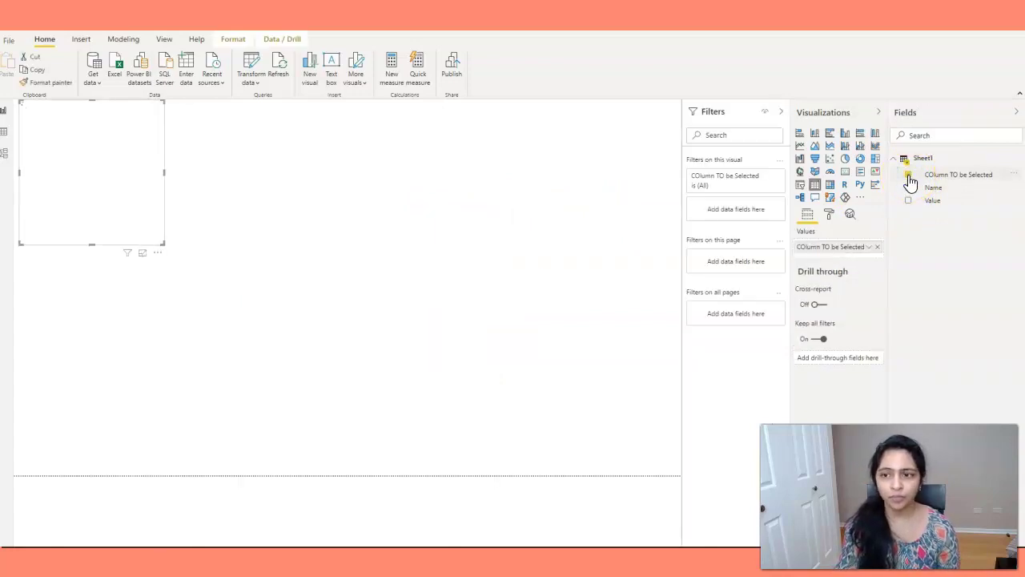
left_click(118, 135)
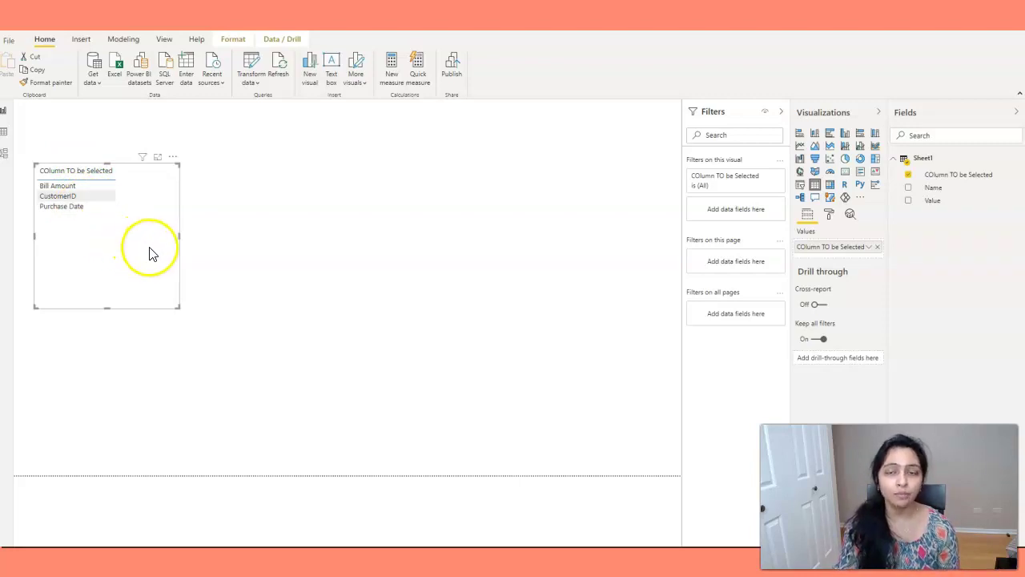
left_click(801, 187)
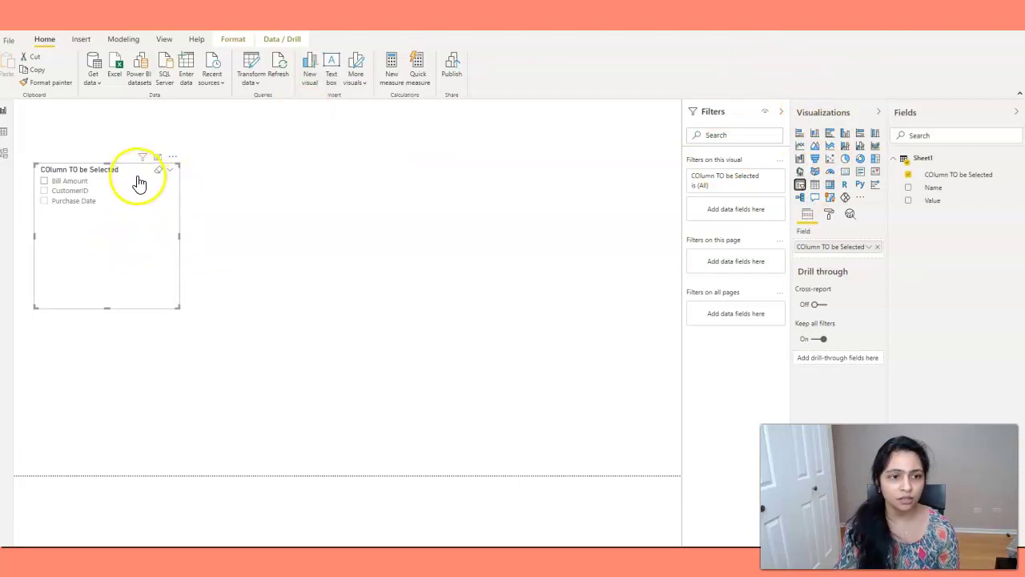
left_click_drag(137, 167, 142, 188)
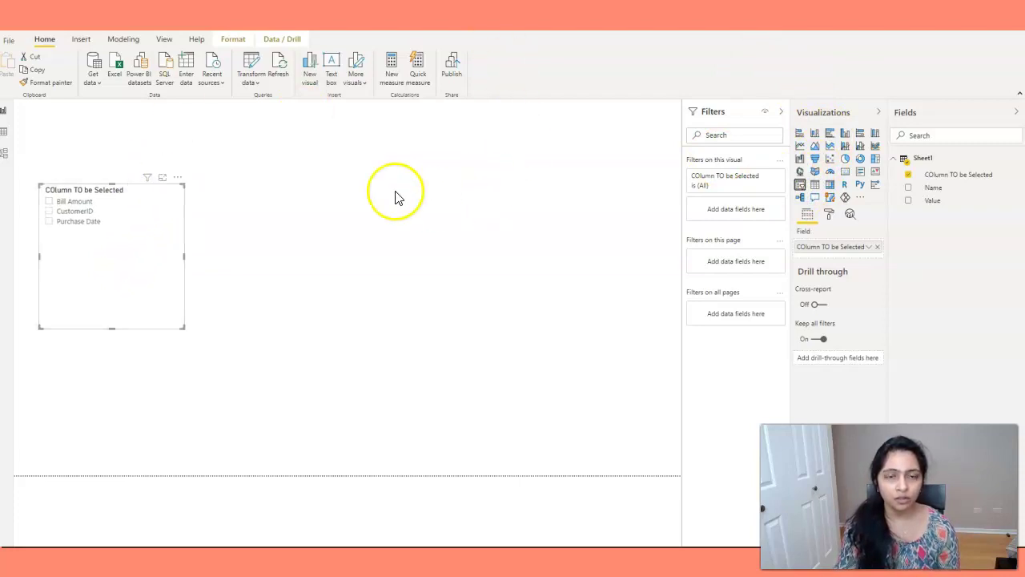
left_click(286, 181)
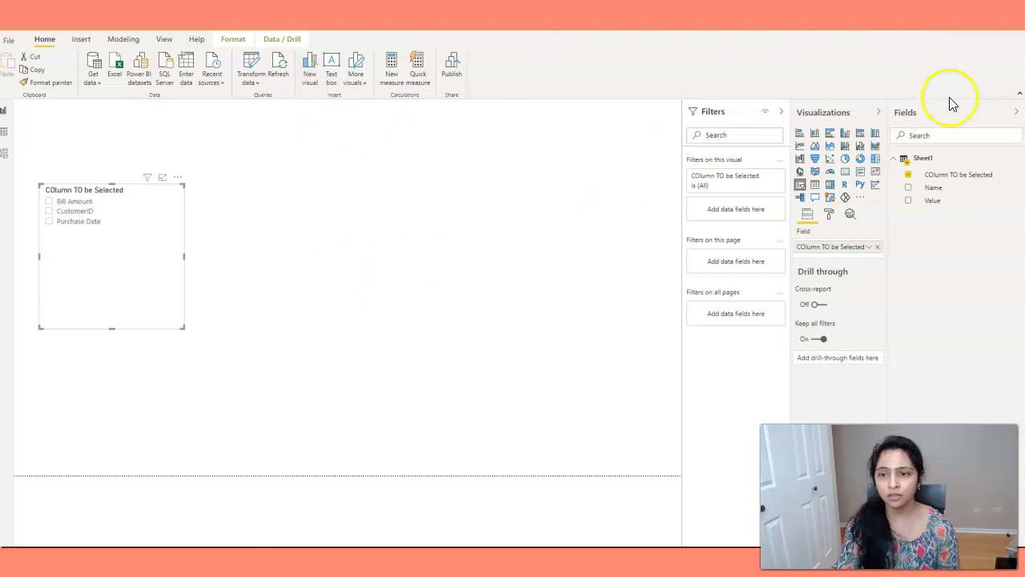
- Place an enlarged matrix with Name in Rows, 'COlumn TO be Selected' in Columns and Value in Values
left_click(830, 185)
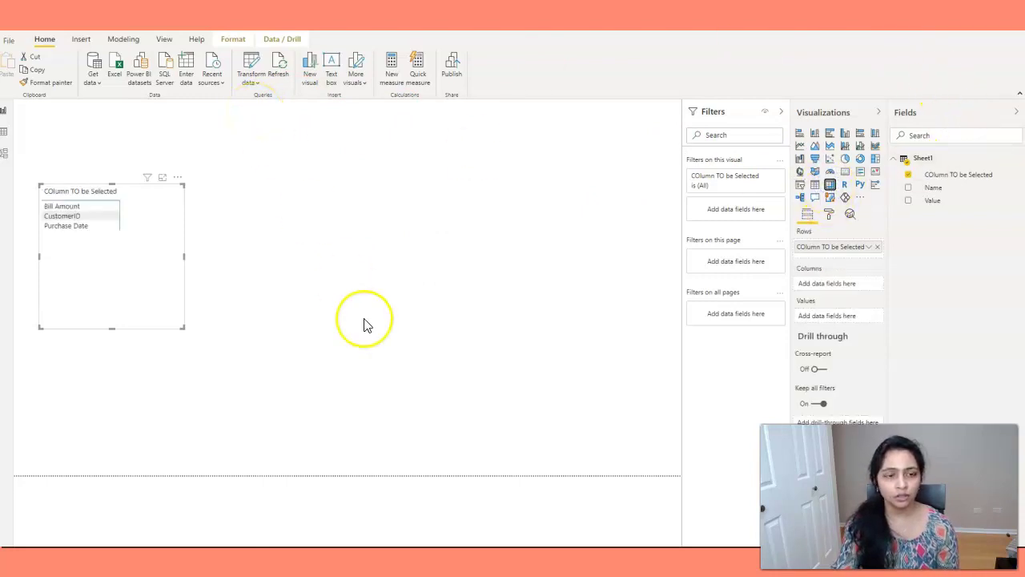
left_click_drag(123, 201, 268, 182)
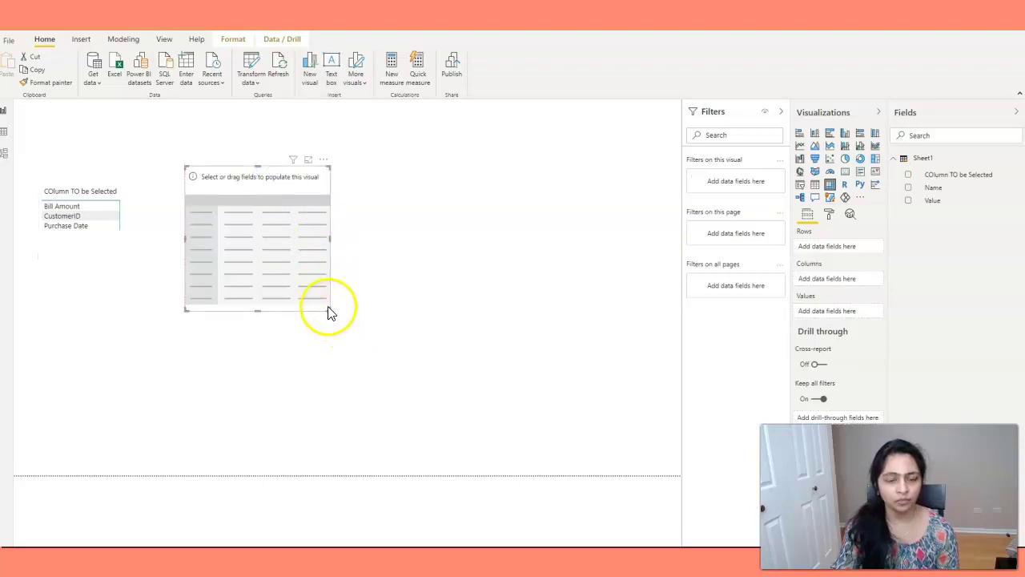
left_click_drag(328, 308, 597, 349)
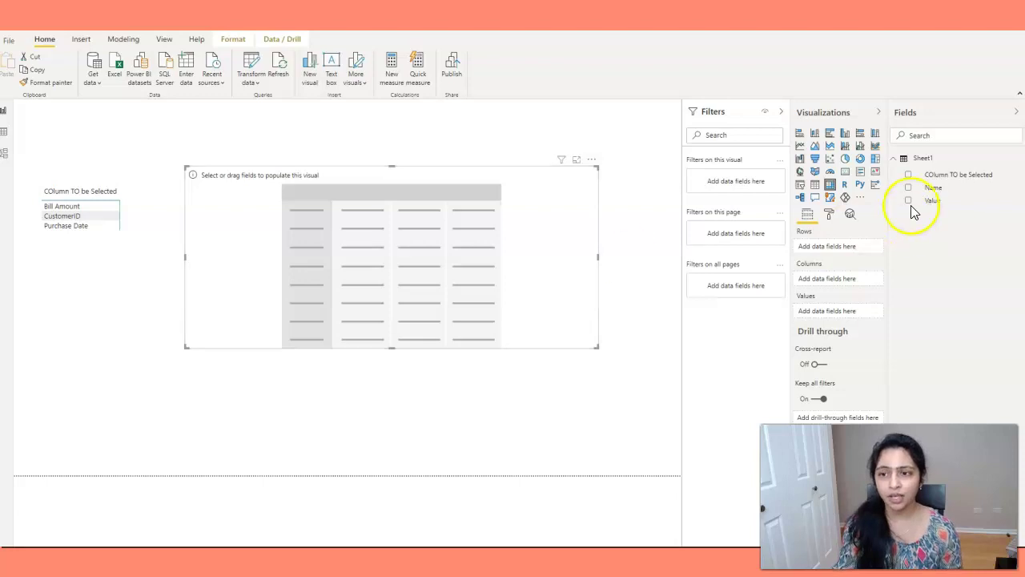
left_click_drag(924, 183, 835, 248)
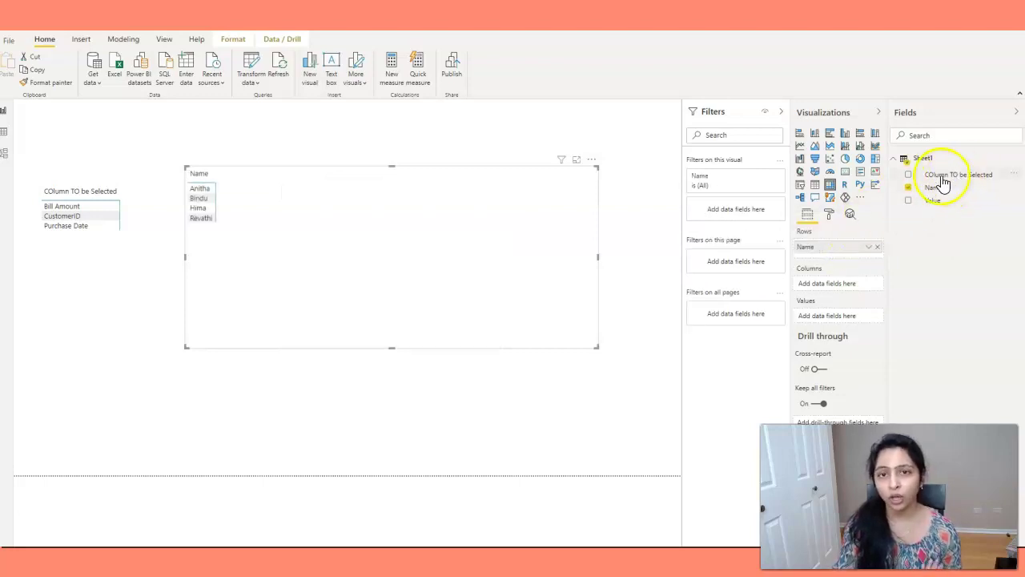
left_click_drag(945, 176, 832, 288)
left_click_drag(931, 206, 835, 322)
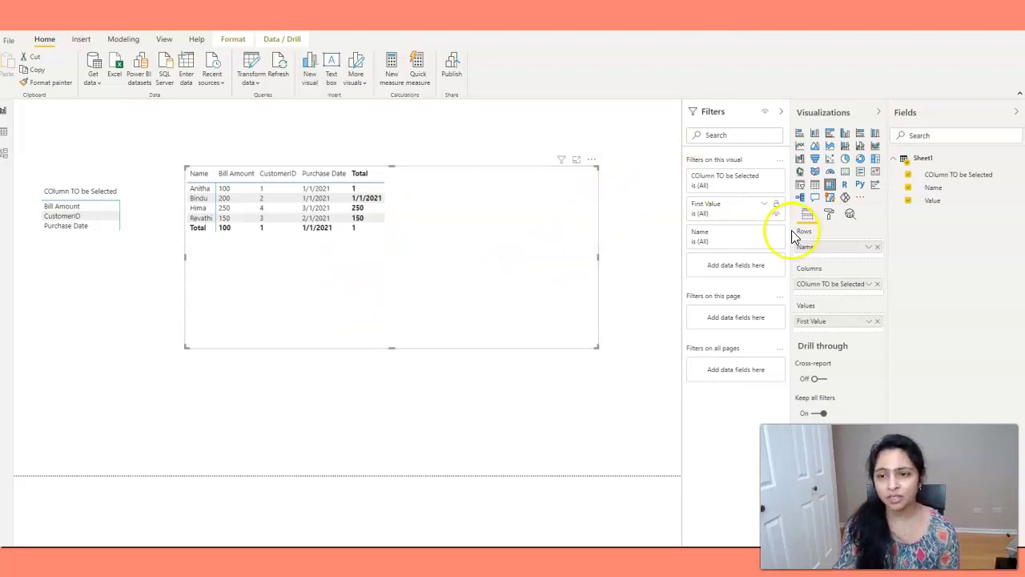
- Turn off the matrix's row and column subtotals to remove the Total row and column
left_click(829, 214)
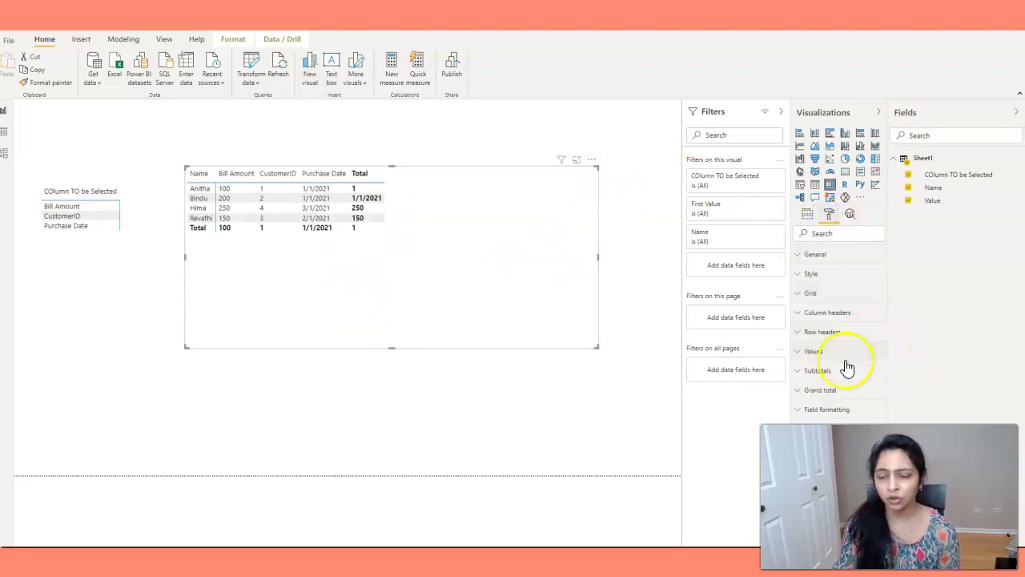
left_click(799, 370)
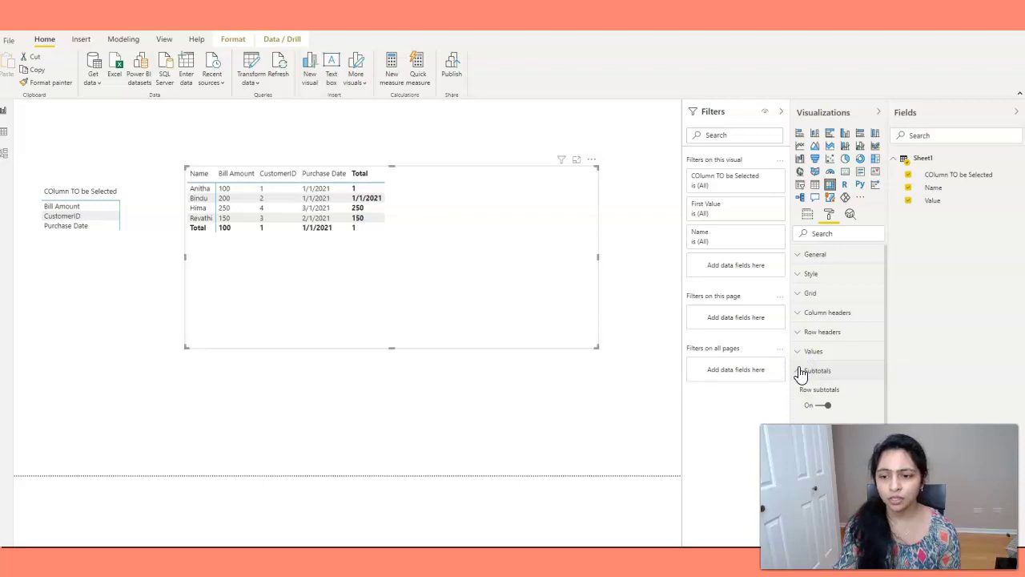
scroll(799, 369, "down", 5)
scroll(801, 366, "up", 4)
left_click(827, 352)
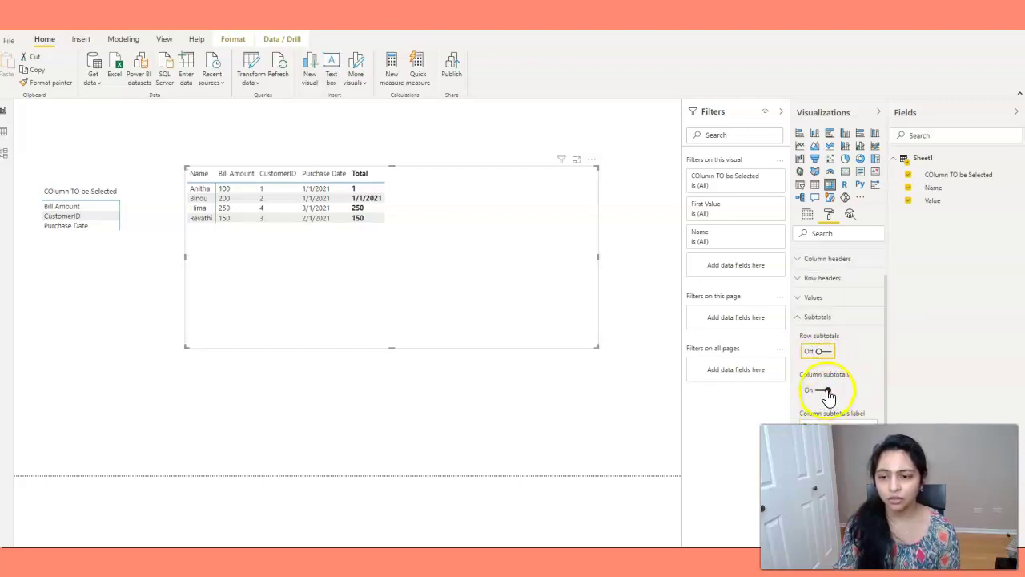
left_click(828, 391)
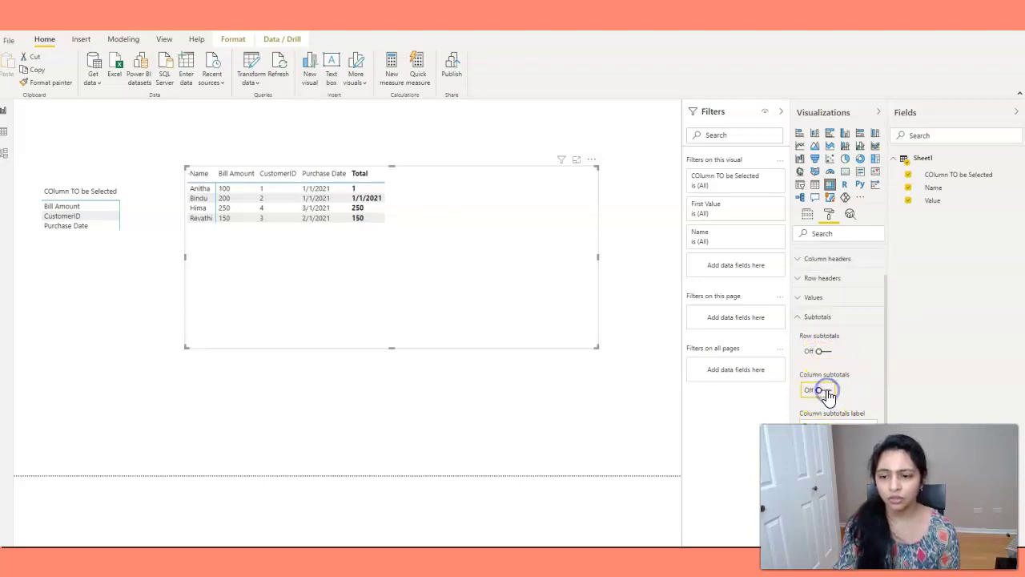
- Change the left visual back into a slicer and make it smaller
left_click(407, 312)
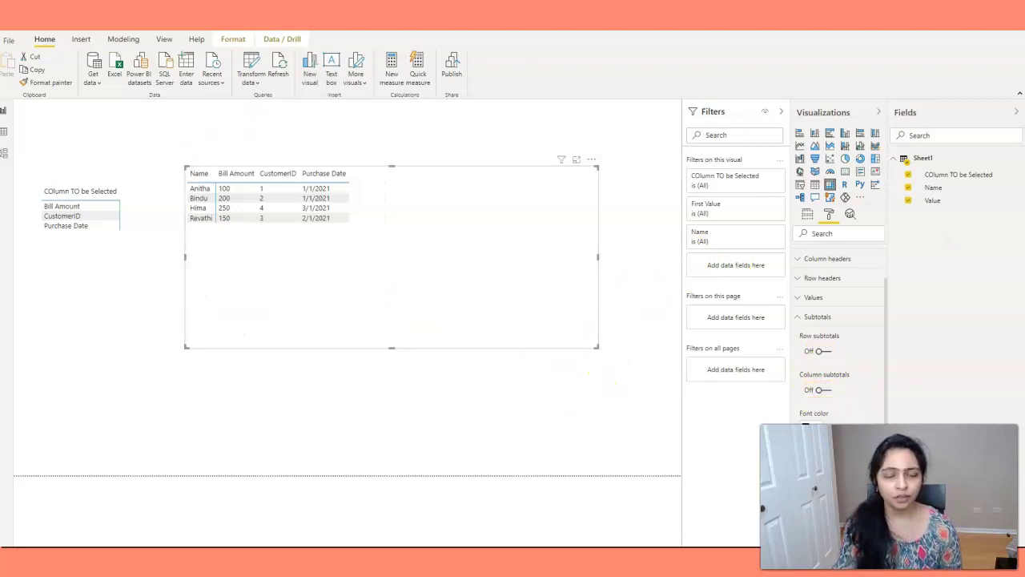
left_click(146, 274)
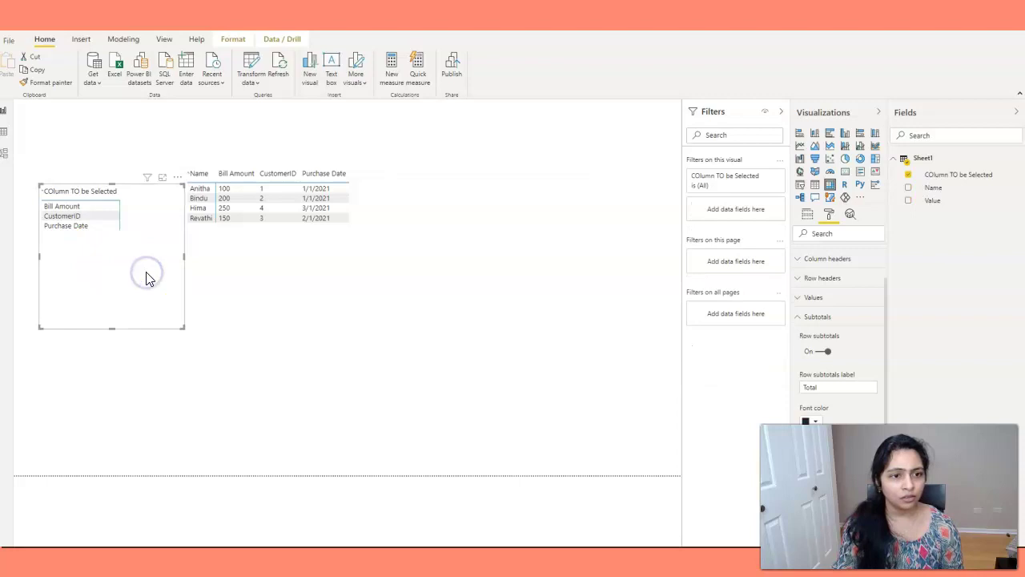
left_click(799, 186)
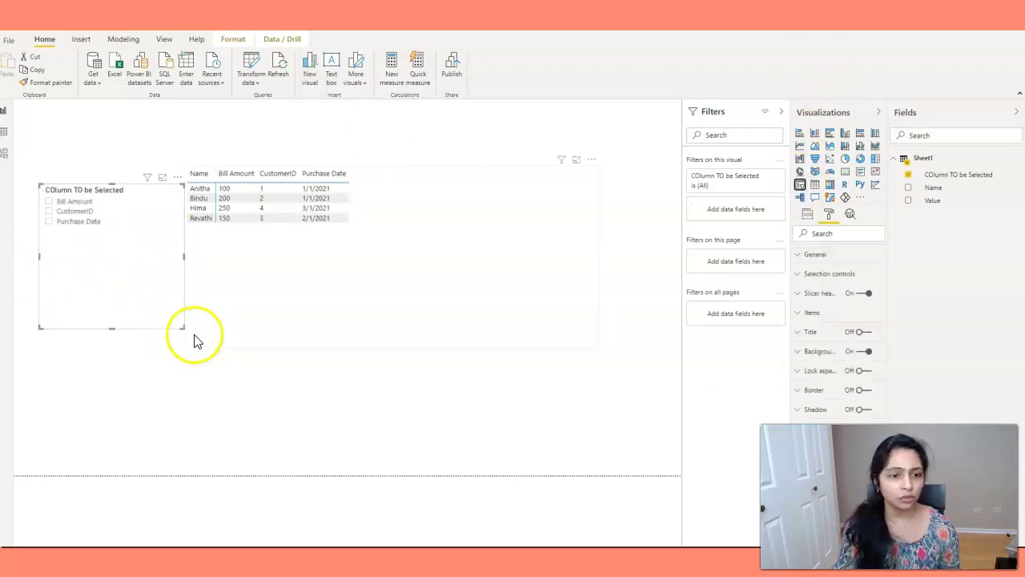
left_click_drag(184, 328, 161, 315)
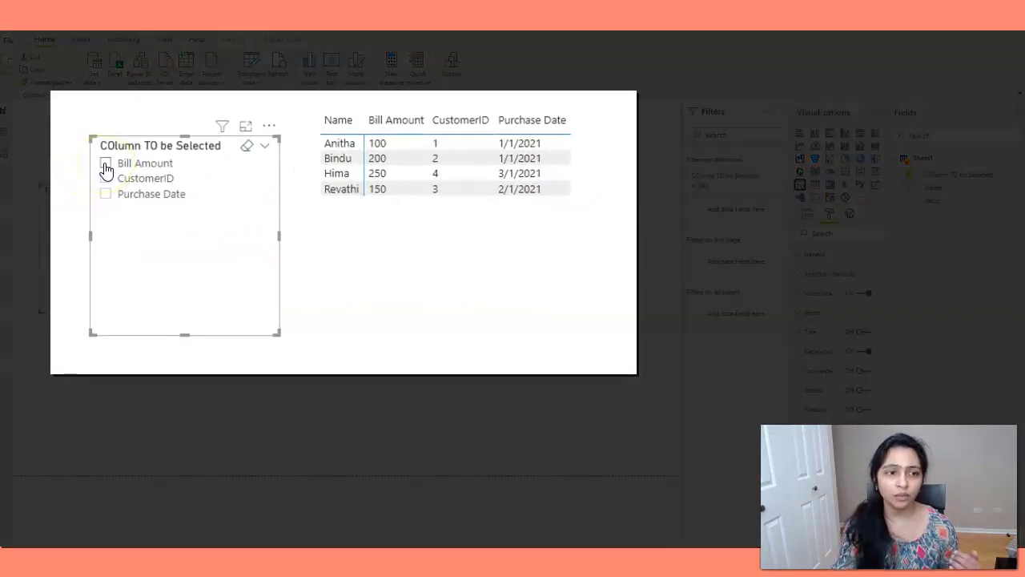
left_click(106, 164)
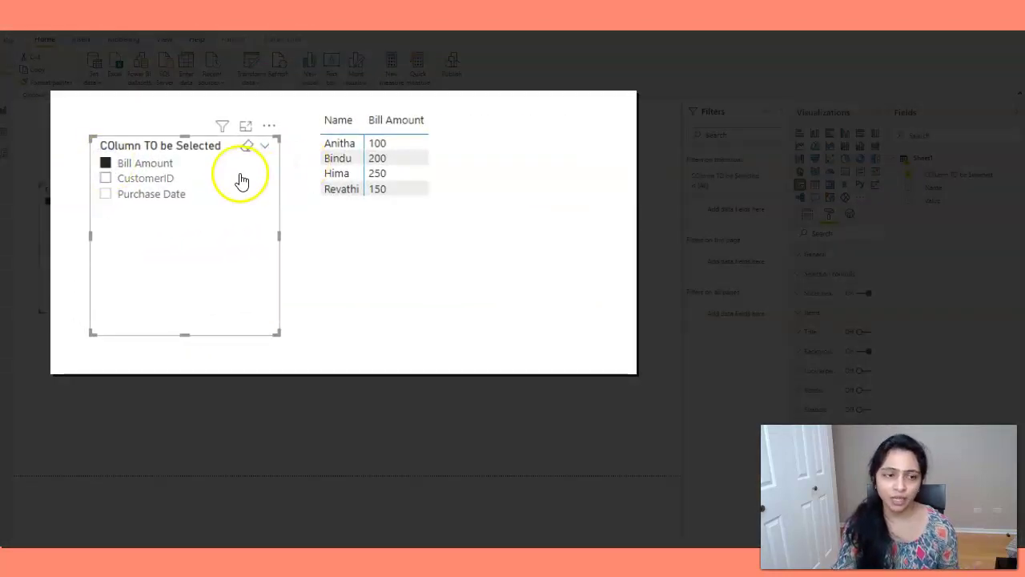
left_click(105, 179)
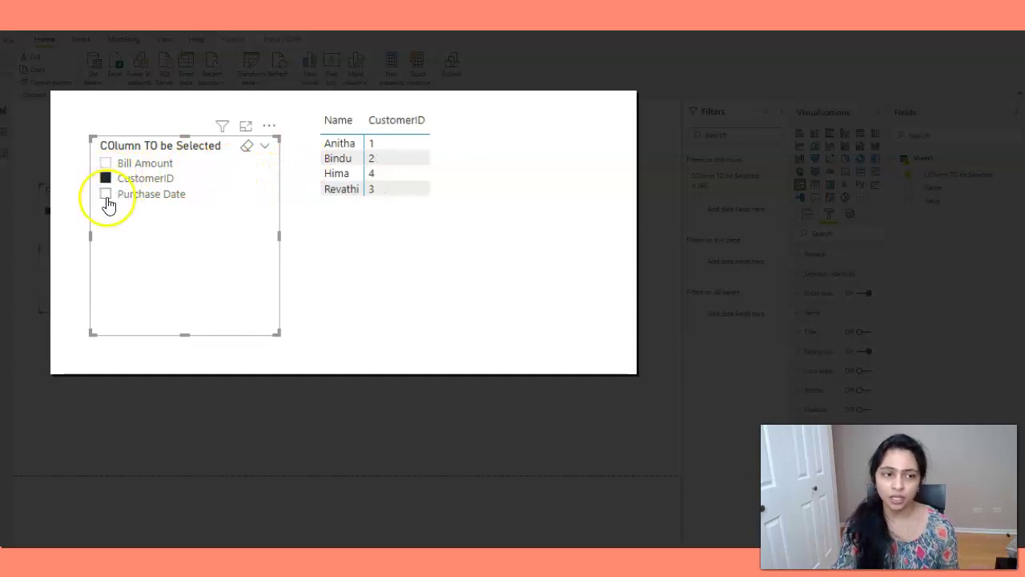
left_click(105, 196)
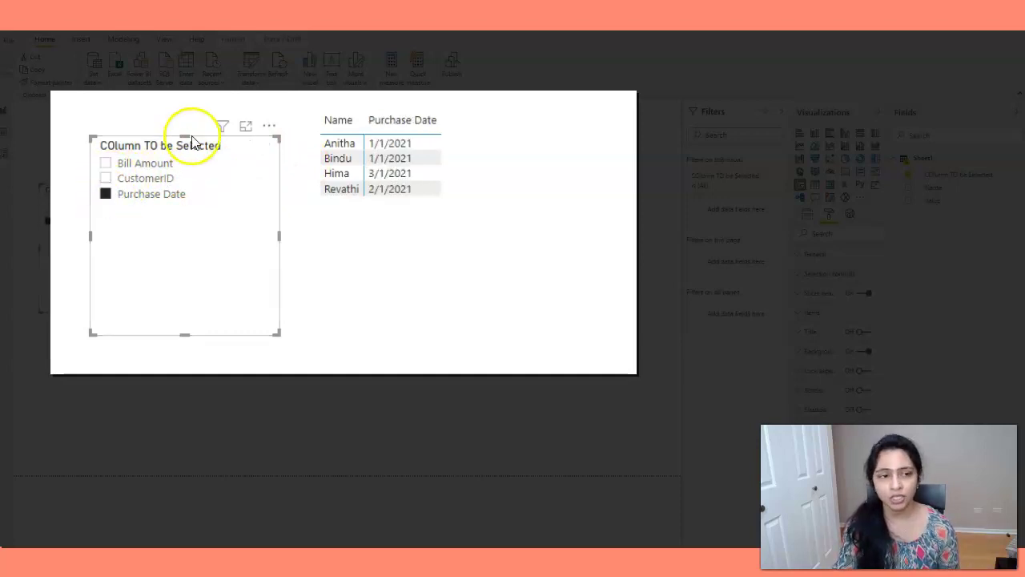
left_click(248, 144)
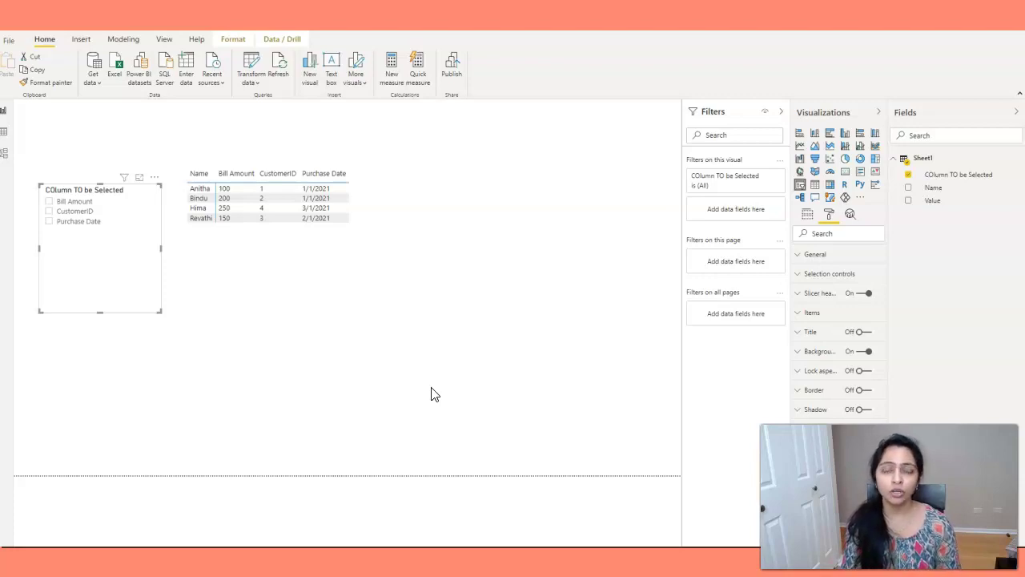
left_click(458, 340)
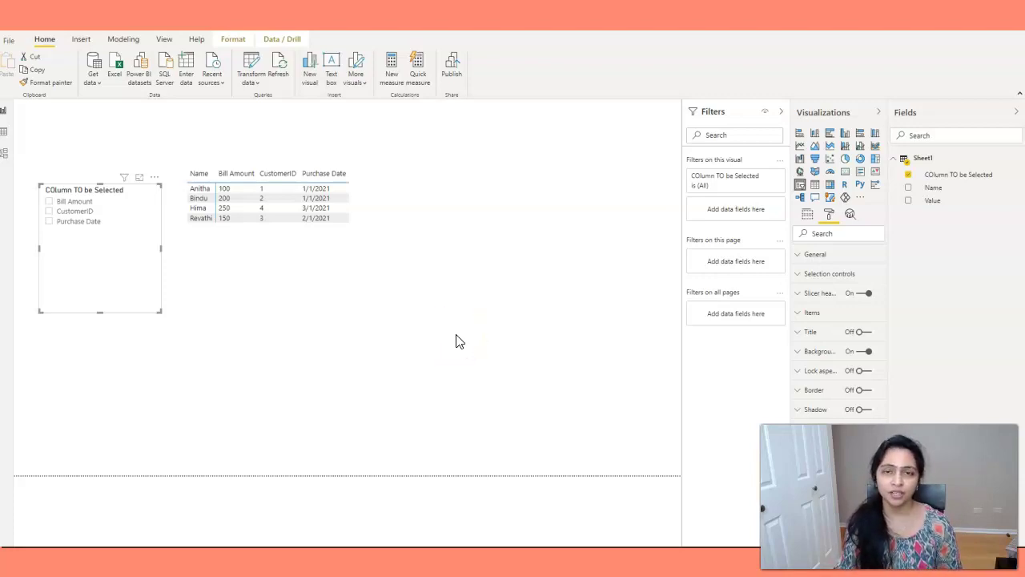